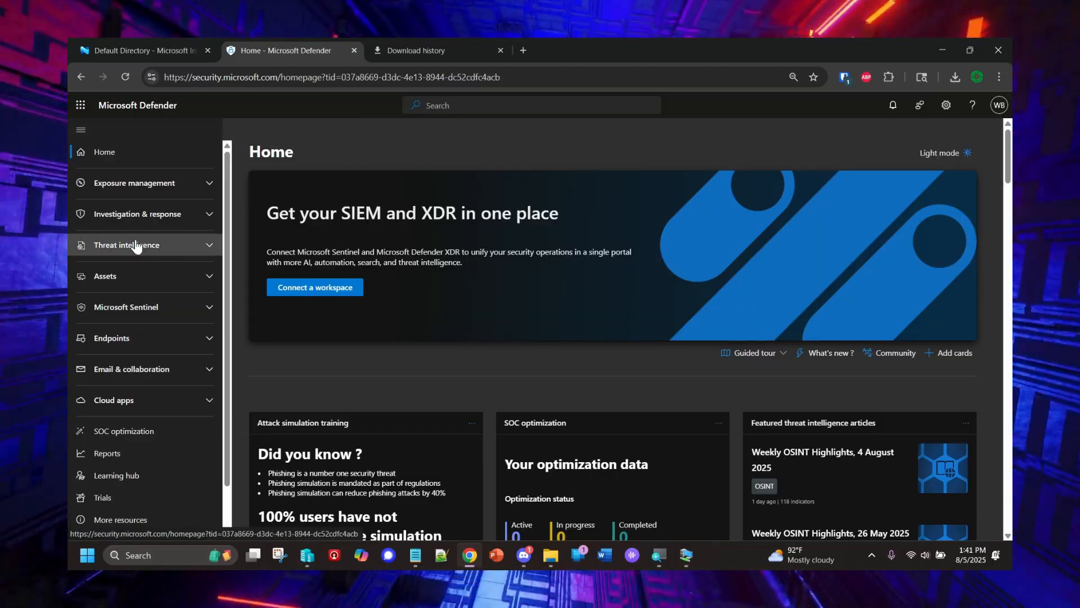
Step: Open the Endpoints section of the system settings in the Defender portal
scroll(140, 243, "down", 2)
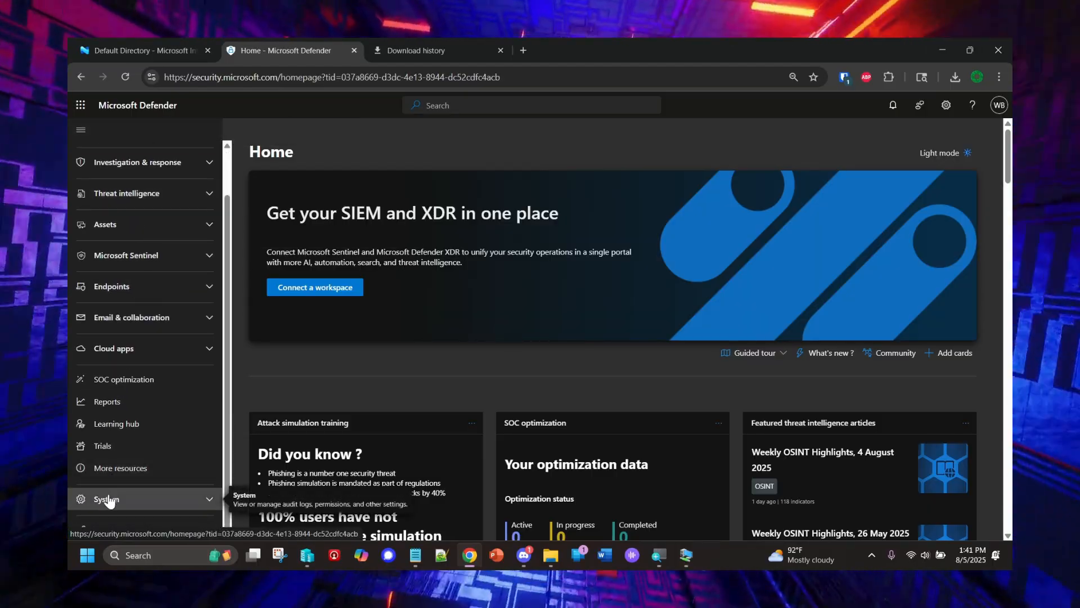
left_click(109, 499)
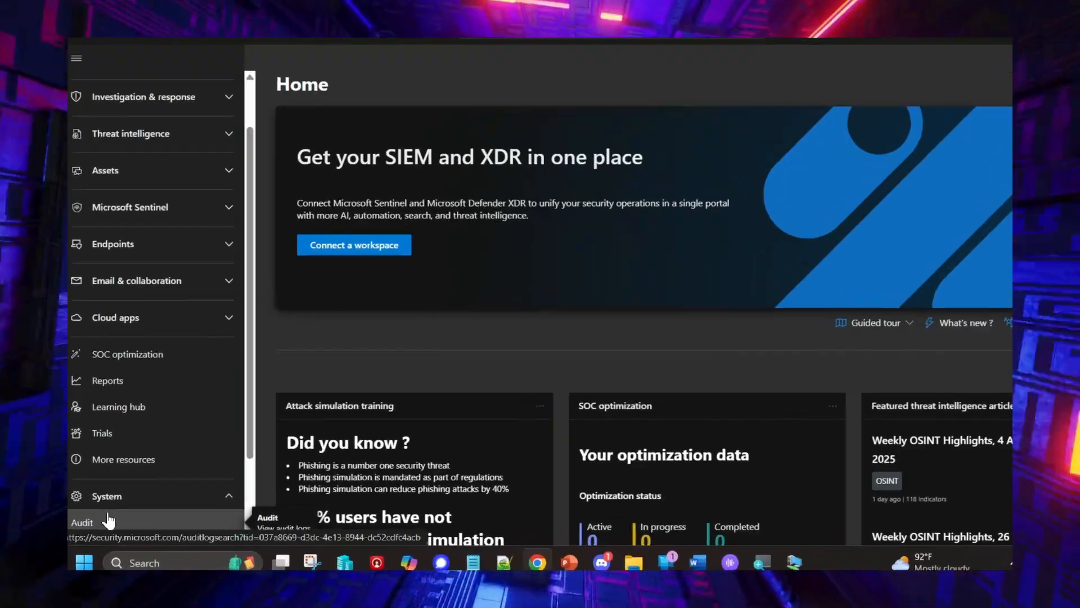
scroll(107, 515, "down", 3)
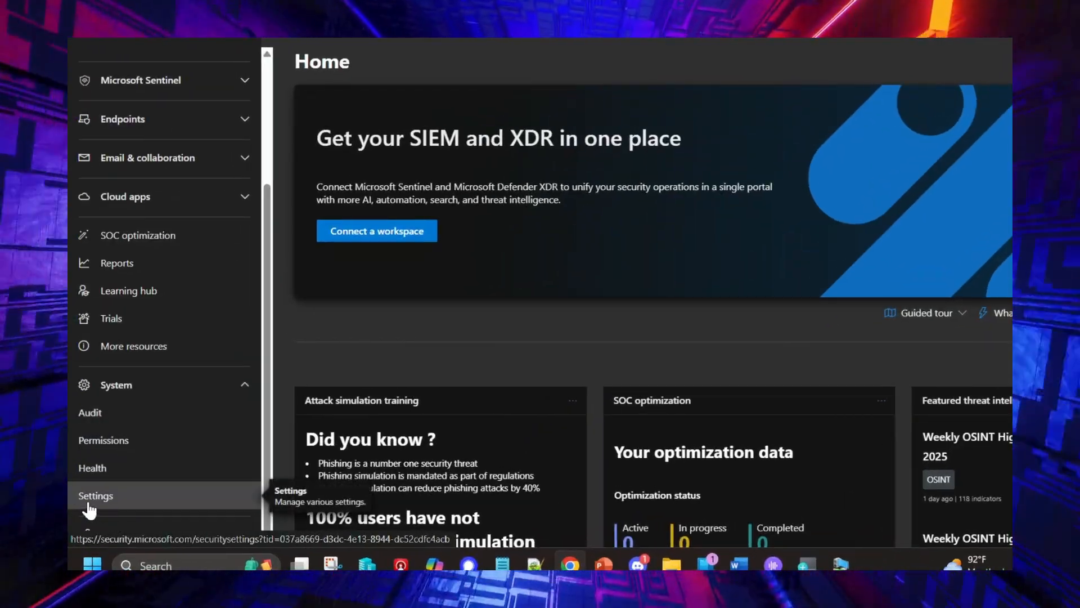
left_click(88, 501)
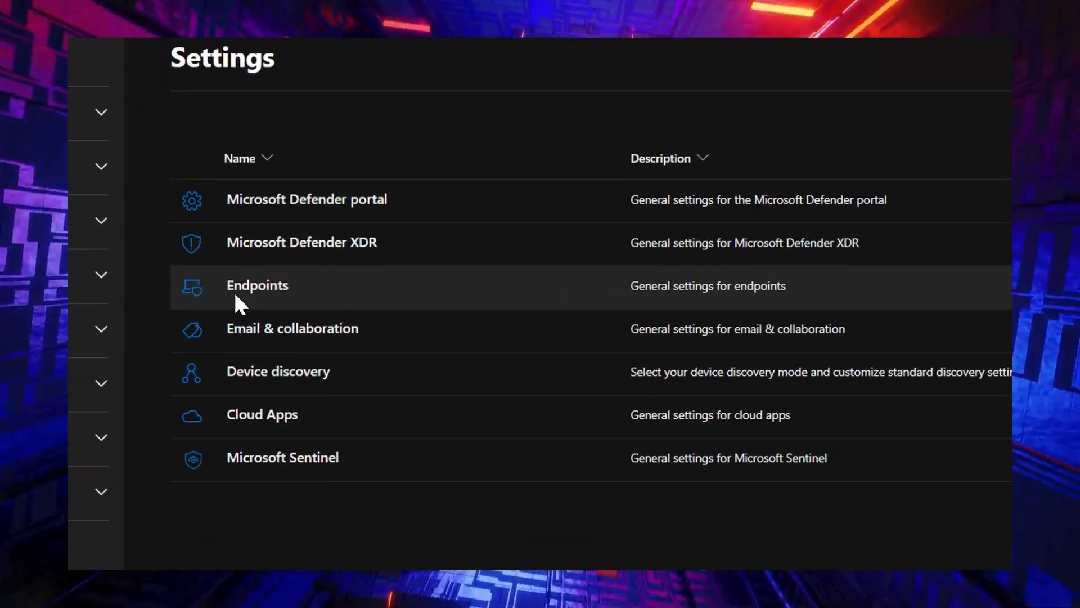
left_click(252, 287)
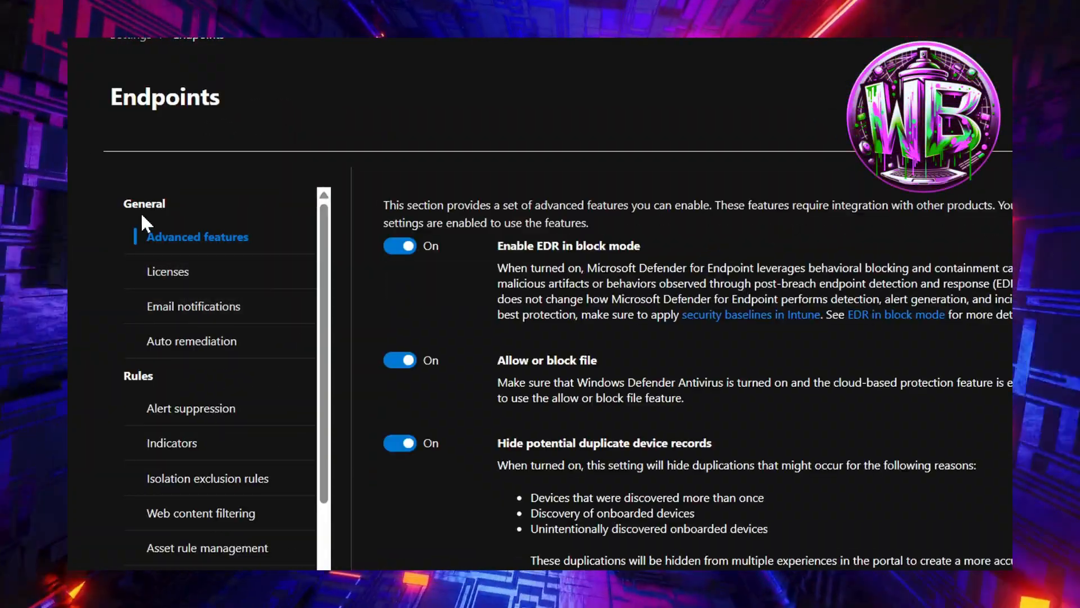
Step: Open the Onboarding page under the Device management settings for endpoints
scroll(144, 253, "down", 4)
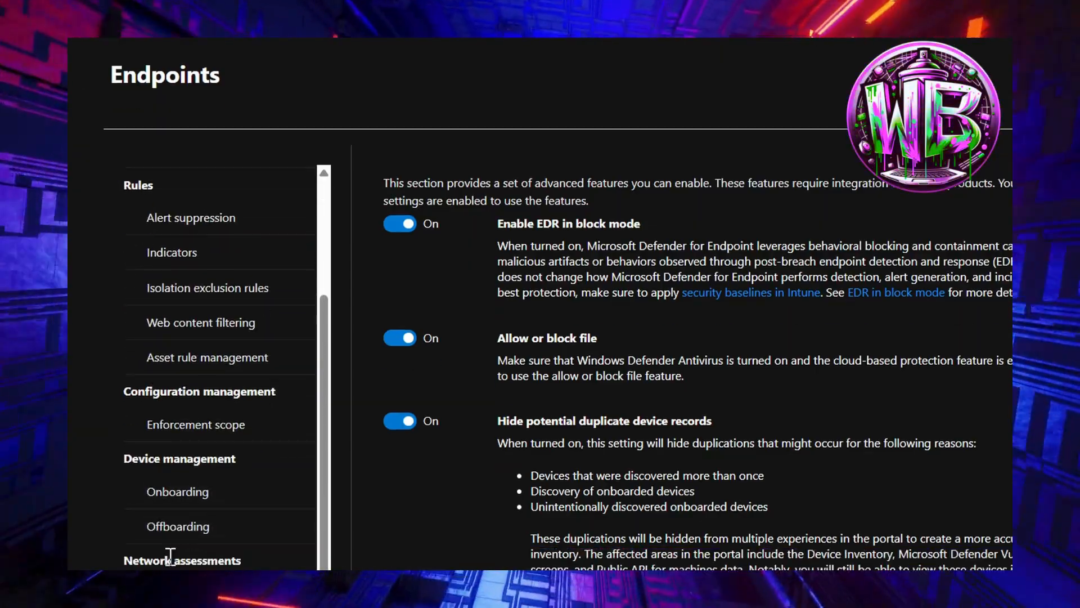
scroll(167, 537, "down", 1)
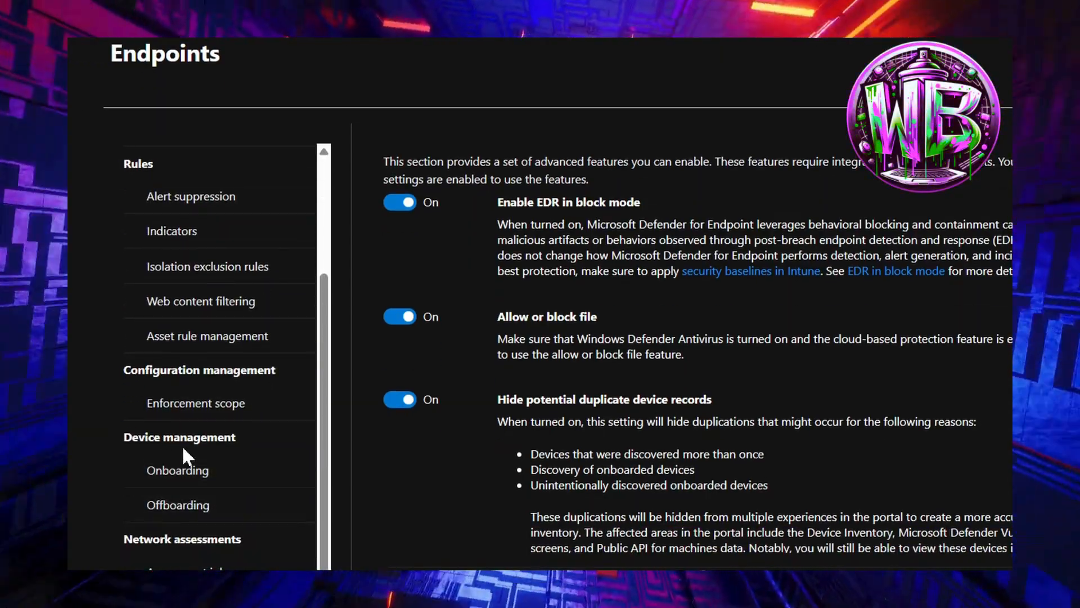
left_click(176, 470)
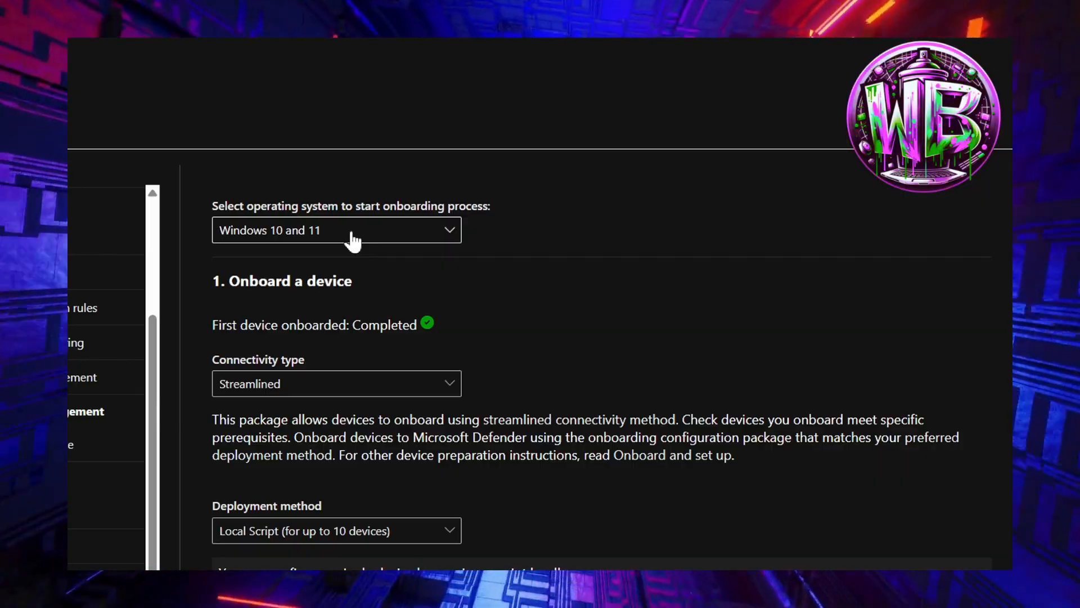
Step: Review the operating system choices for onboarding, and switch the connectivity type to Standard and back to Streamlined
left_click(354, 241)
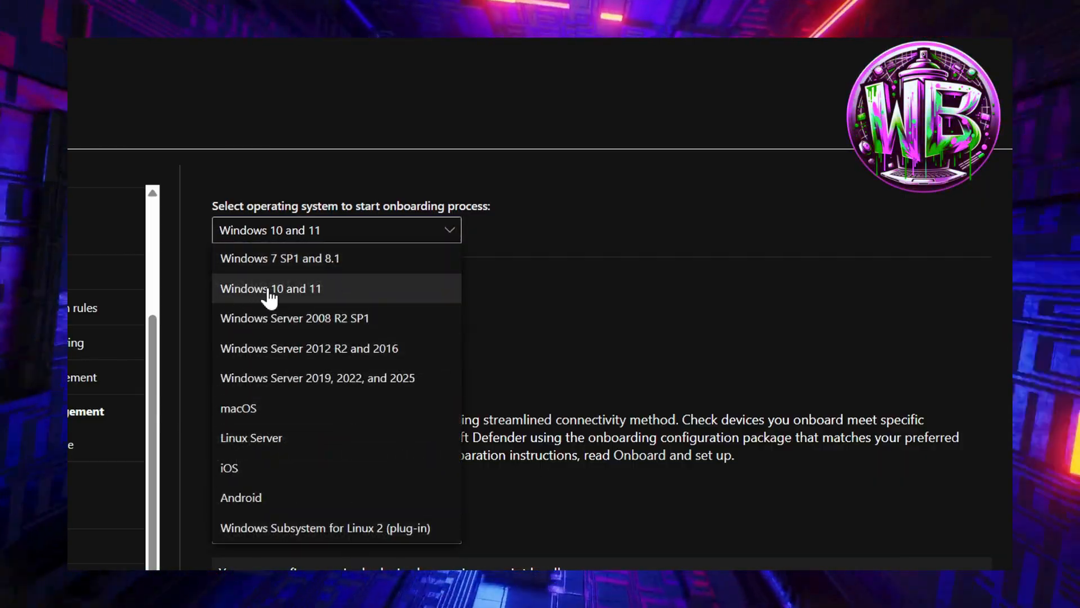
left_click(569, 308)
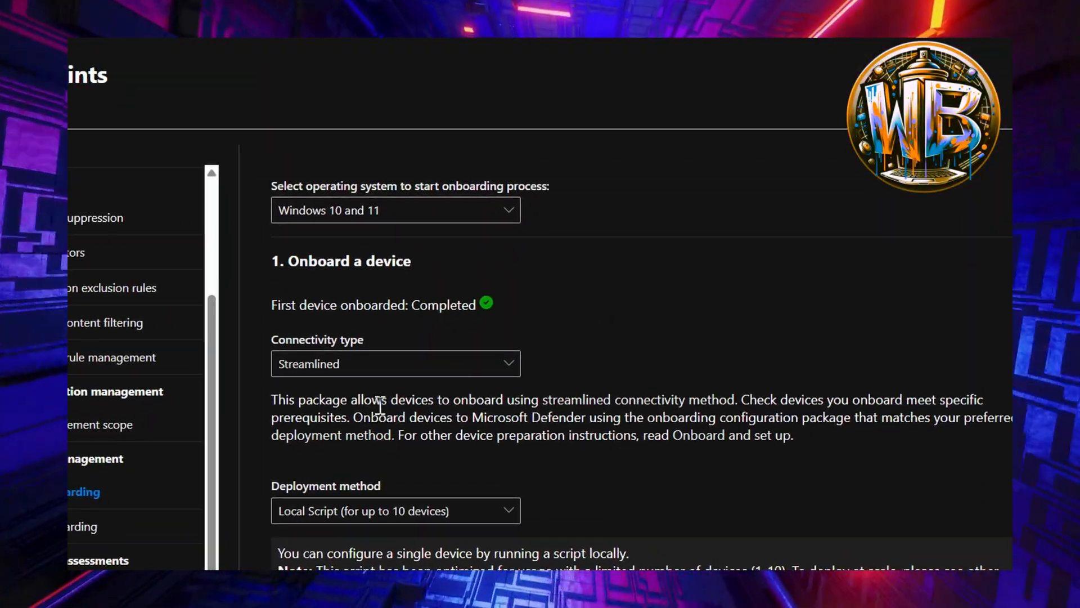
left_click(371, 365)
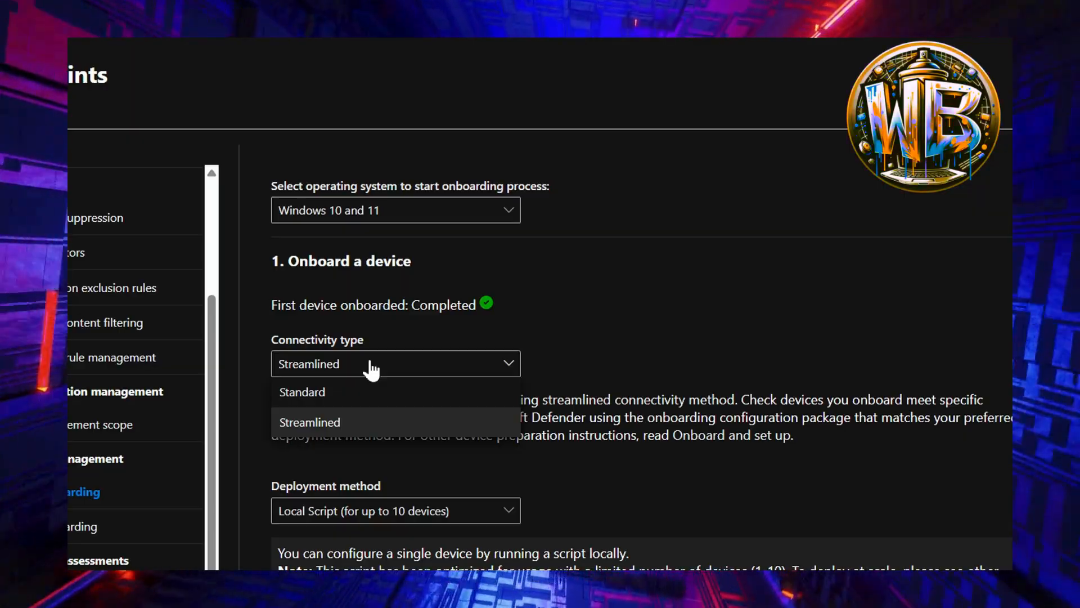
left_click(332, 393)
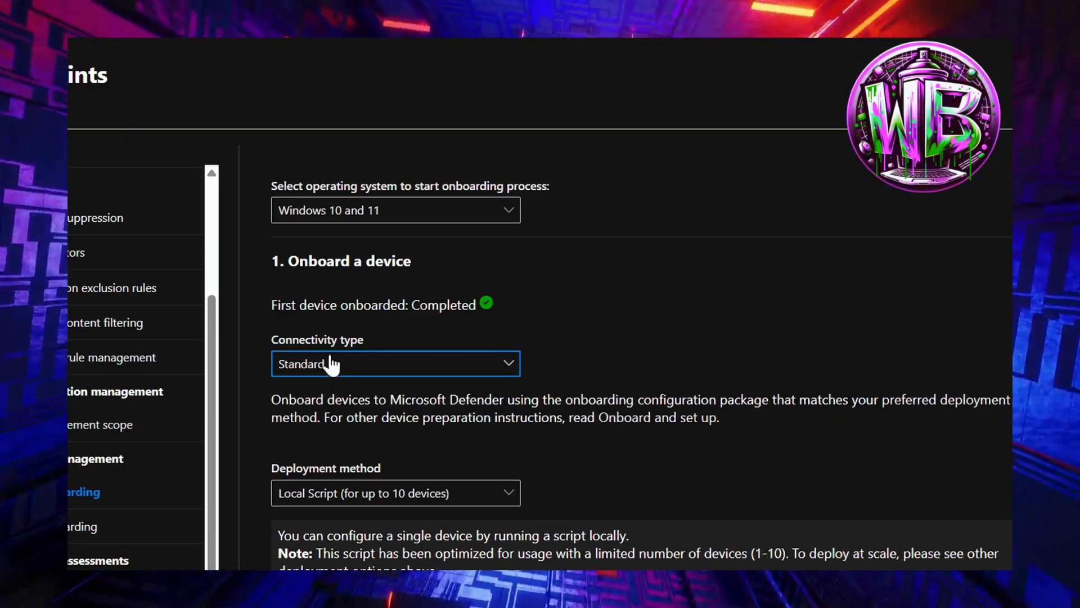
left_click(332, 365)
left_click(362, 418)
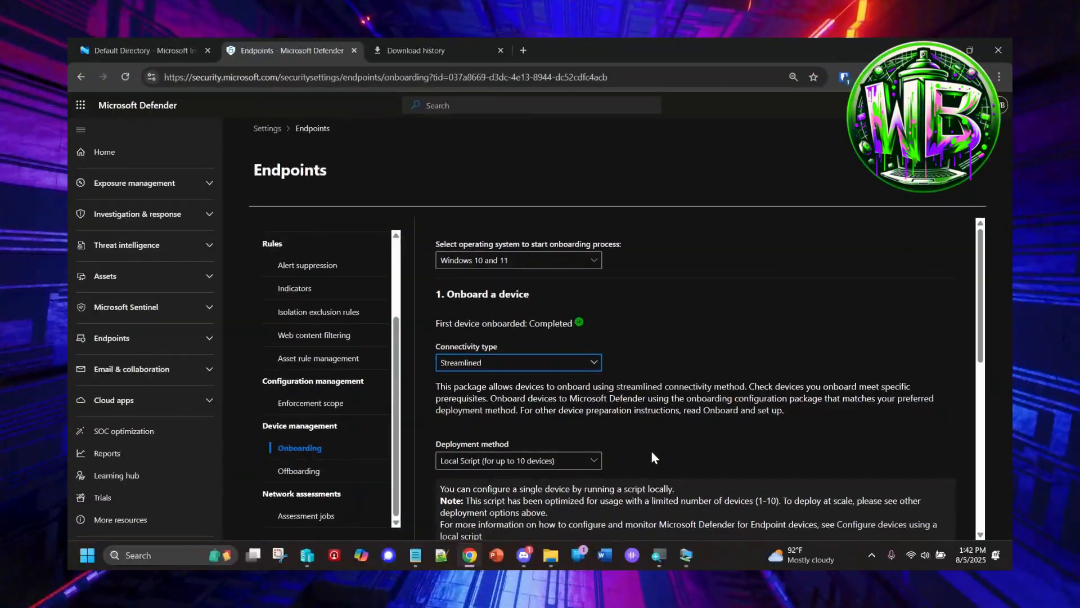
Step: Choose Local Script (for up to 10 devices) as the deployment method and download the onboarding package
scroll(653, 457, "down", 4)
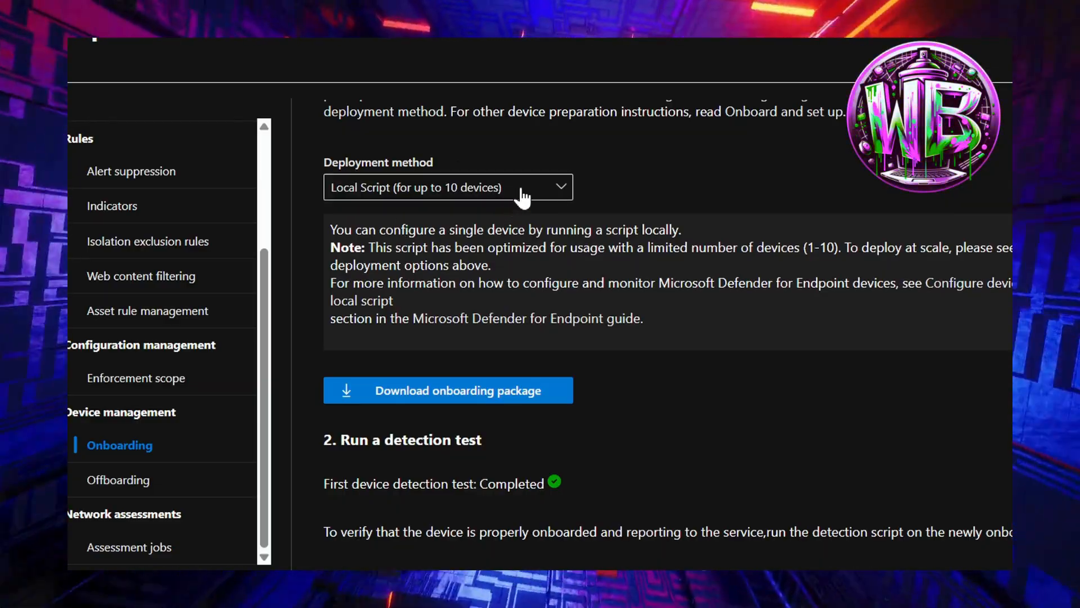
left_click(522, 194)
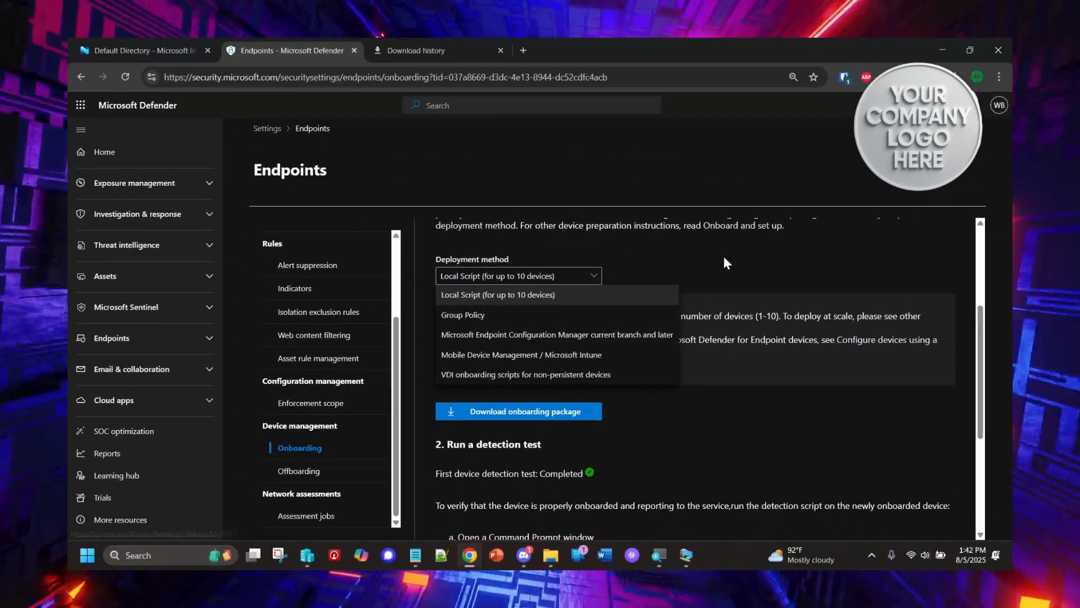
left_click(499, 295)
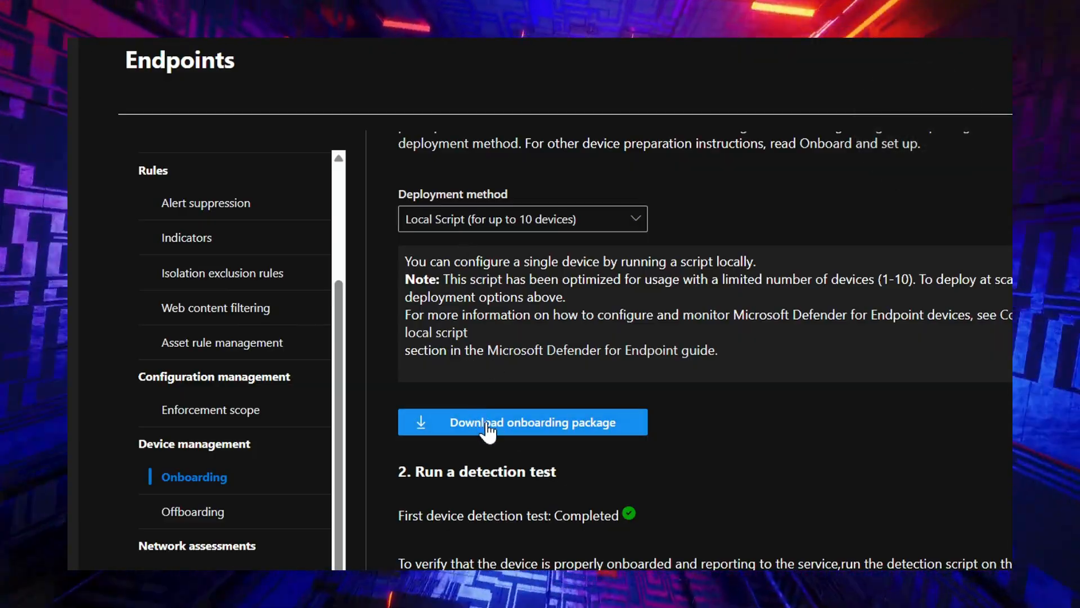
left_click(487, 423)
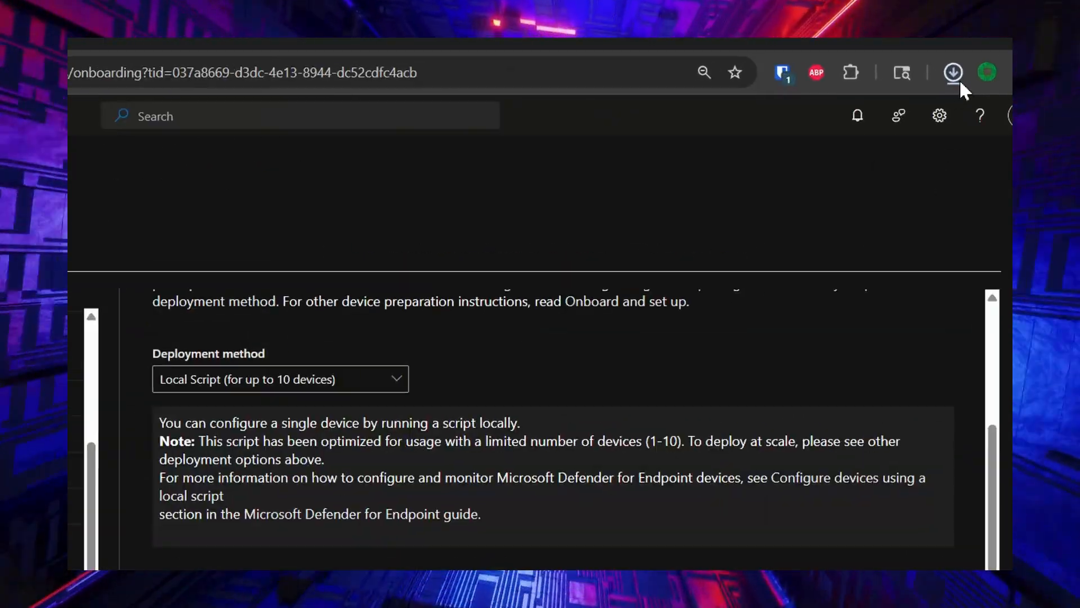
Step: Open the newly downloaded GatewayWindowsDefenderATPOnboardingPackage.zip and widen the Name column to read the script's full file name
left_click(957, 75)
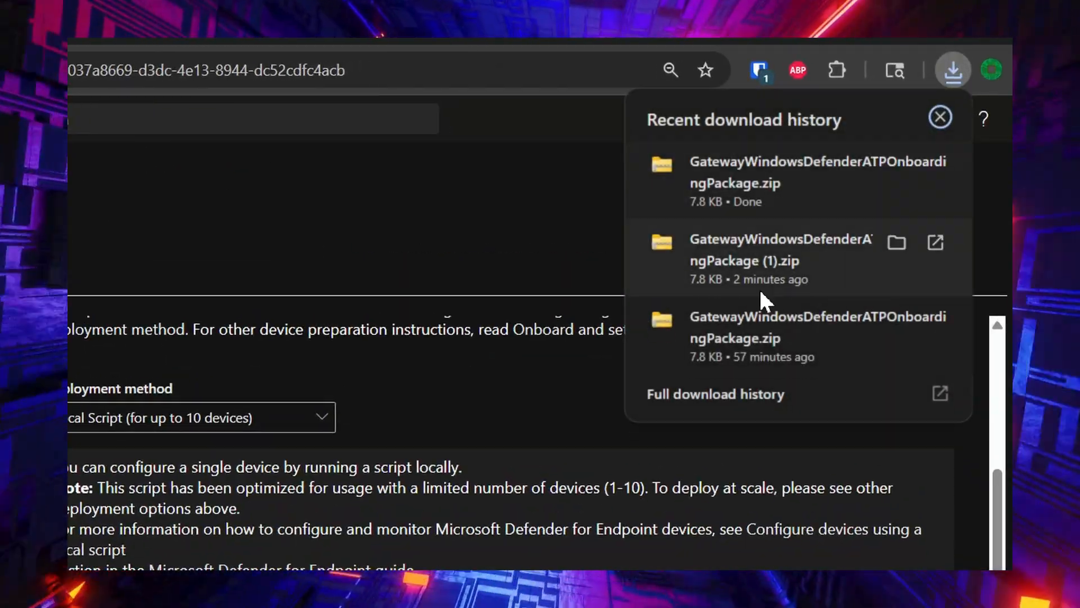
left_click(761, 167)
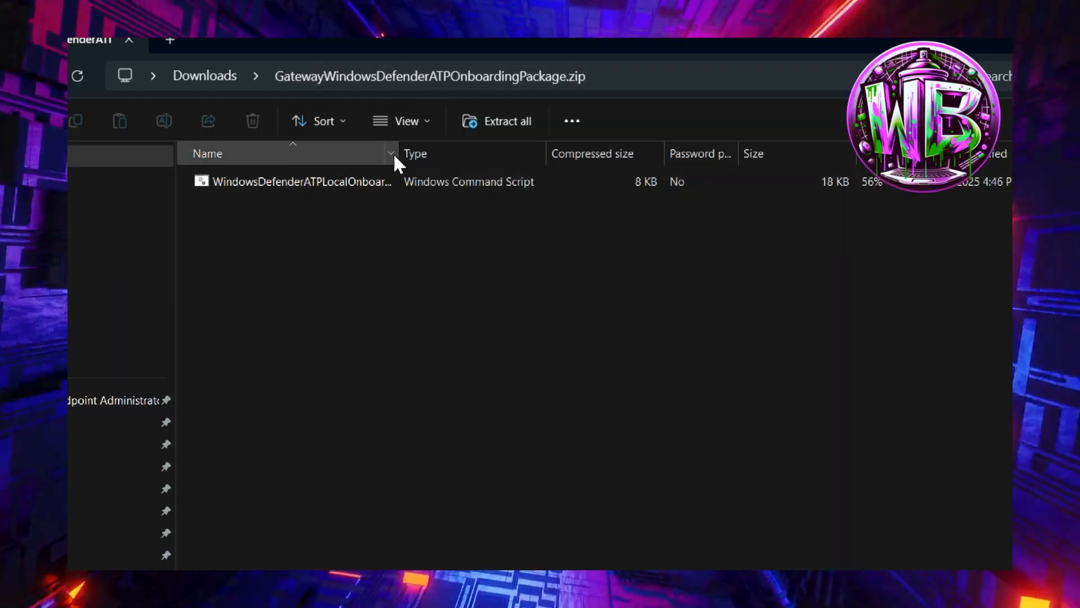
left_click_drag(398, 152, 598, 151)
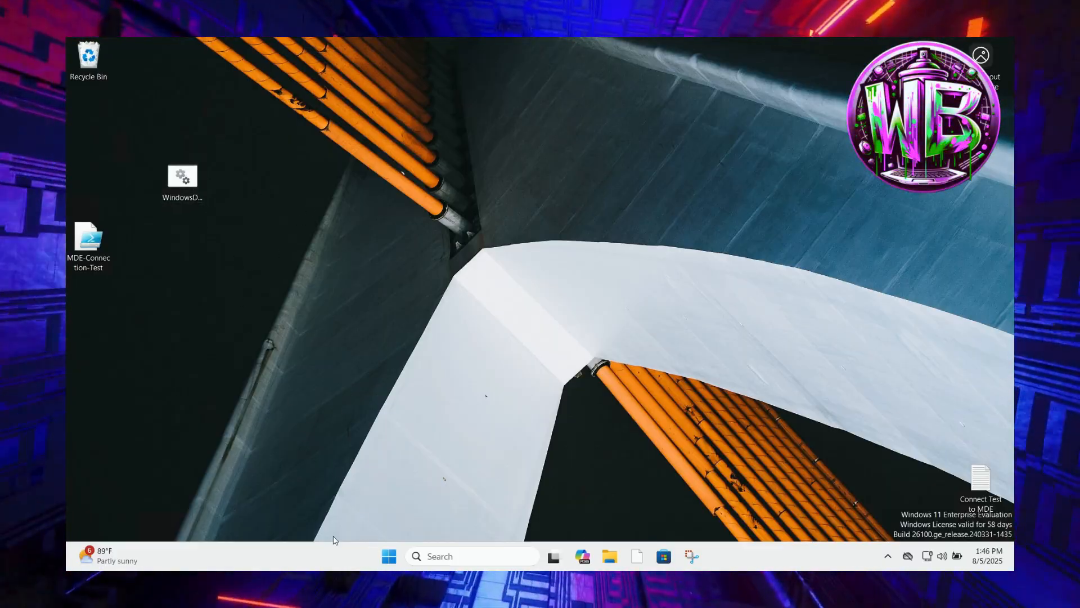
Step: On the Windows 11 device, open an administrator Command Prompt in Terminal, enlarge its text and move the window clear of the desktop script
right_click(388, 557)
left_click(387, 381)
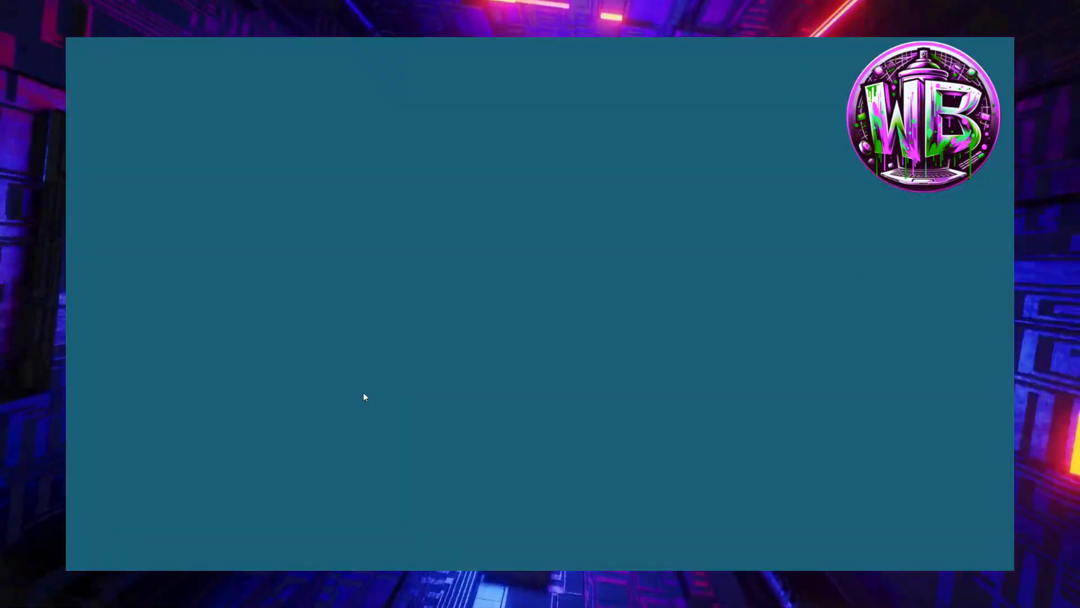
left_click(493, 403)
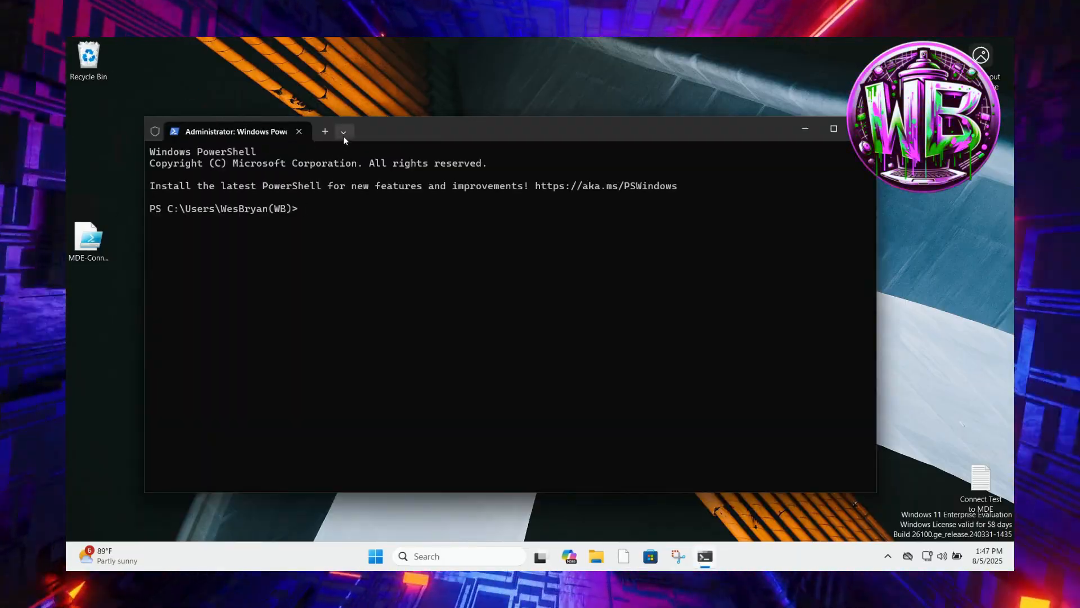
left_click(343, 134)
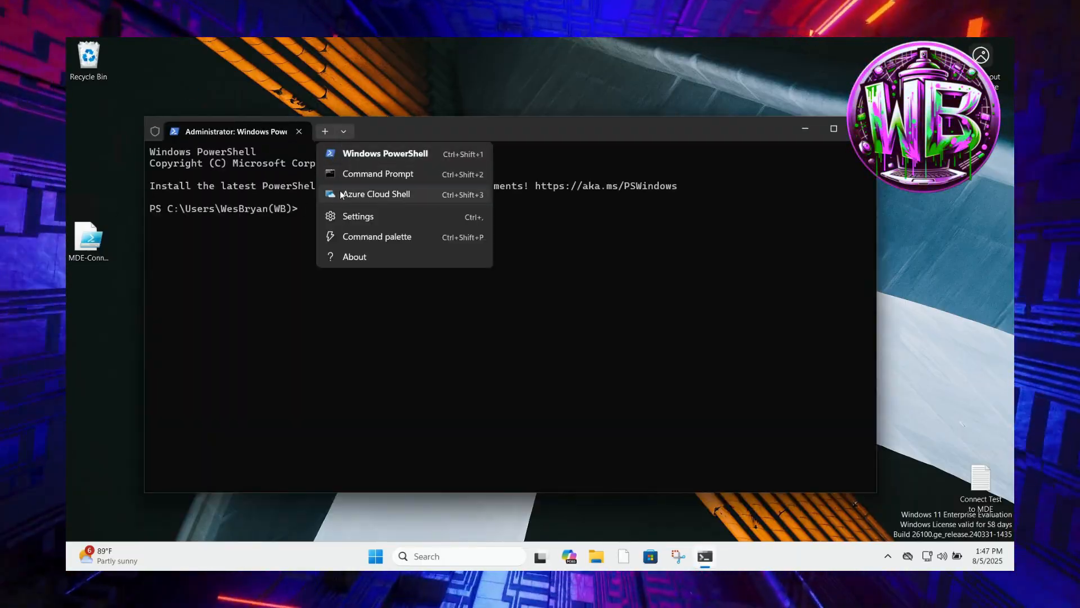
left_click(344, 174)
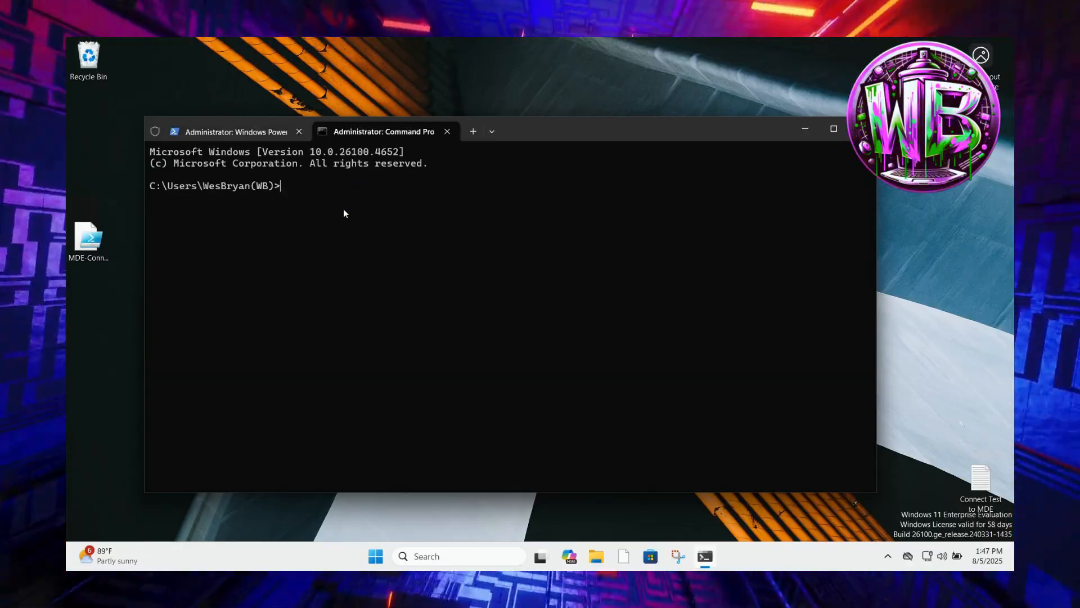
scroll(344, 213, "up", 4)
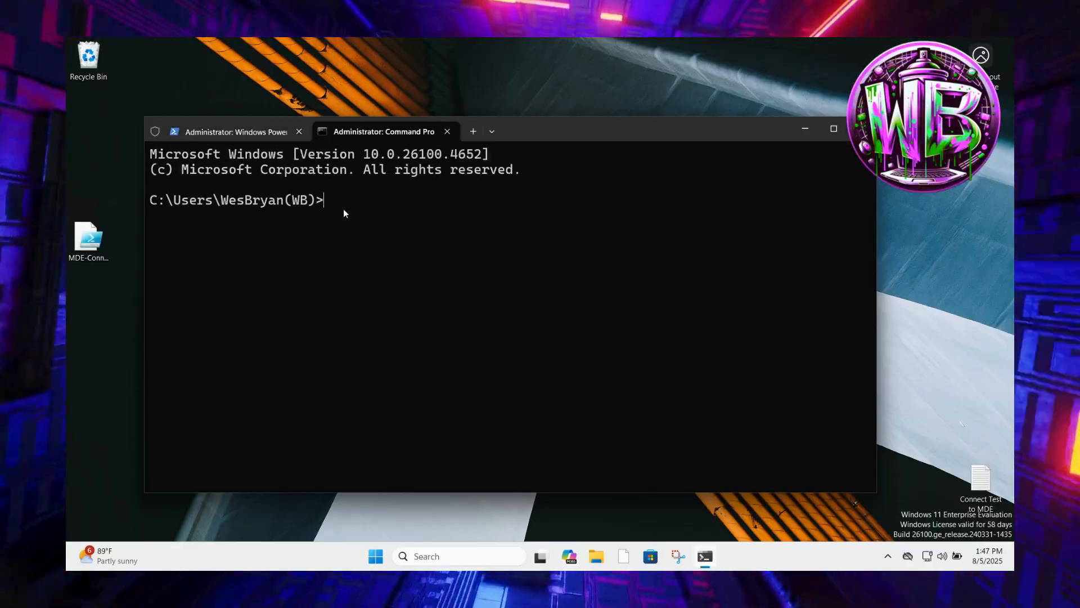
left_click_drag(535, 134, 679, 109)
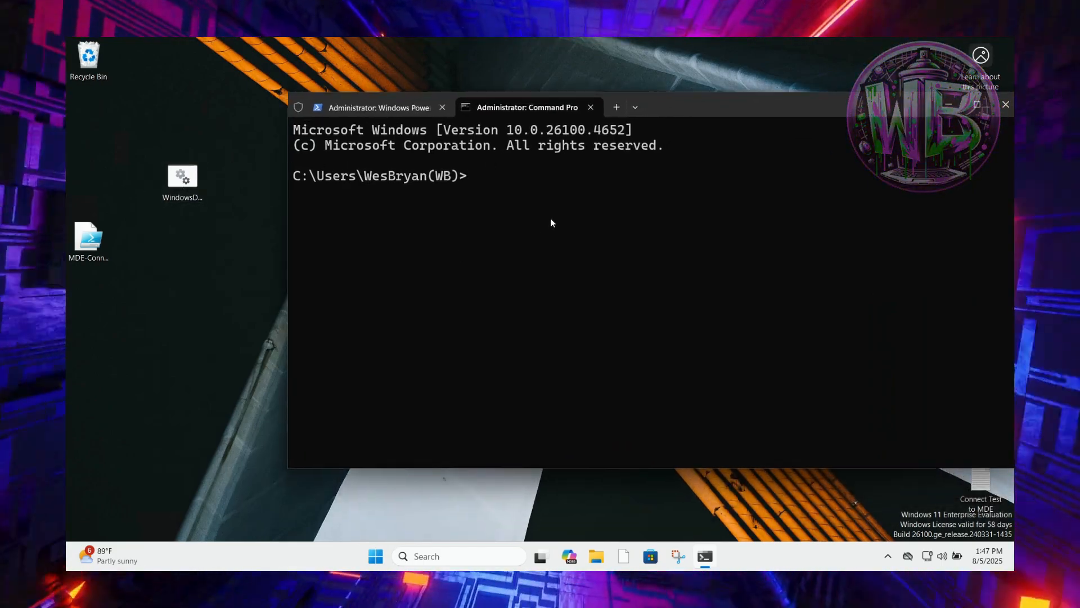
Step: Change the Command Prompt's working directory to the Desktop folder
type("Cd ")
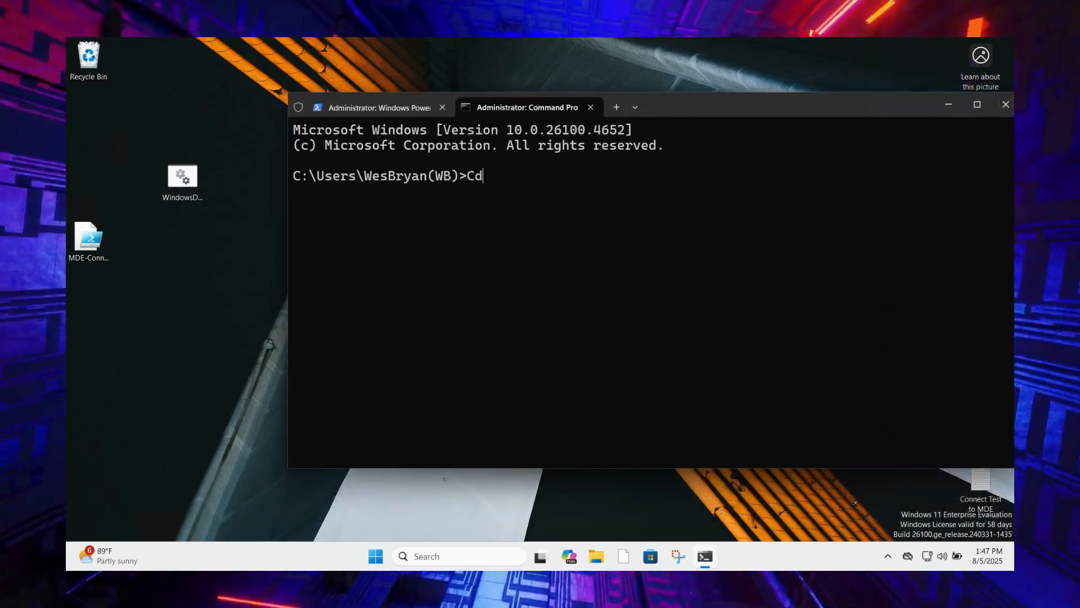
type("Desktop")
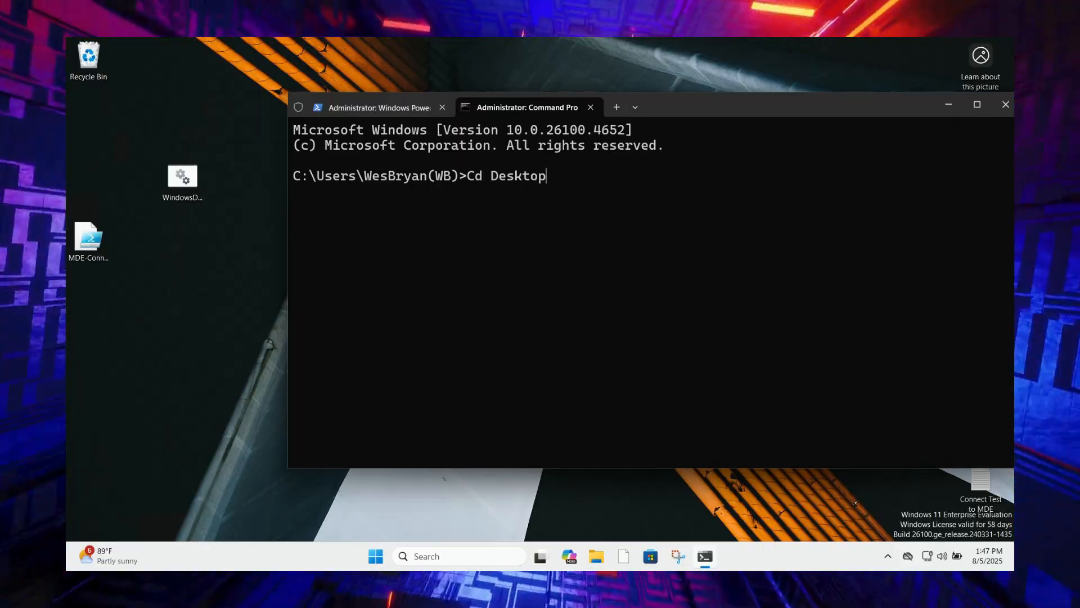
key("Return")
key("Return")
key("Return")
key("Return")
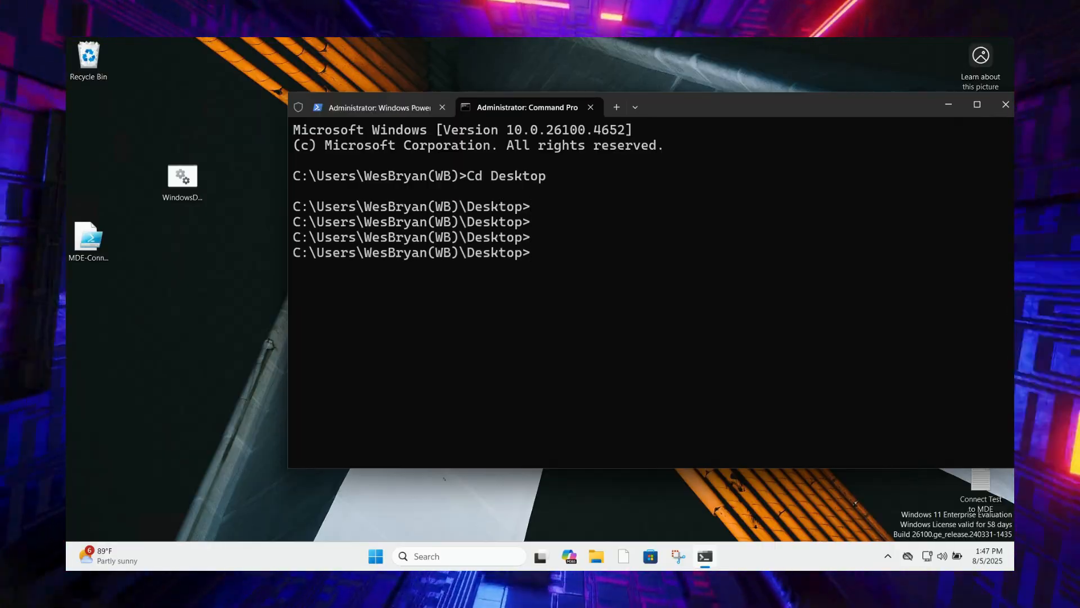
Step: Run WindowsDefenderATPLocalOnboardingScript.cmd, confirm the onboarding with Y, and close out the script's final prompt
type("Wi")
key("Tab")
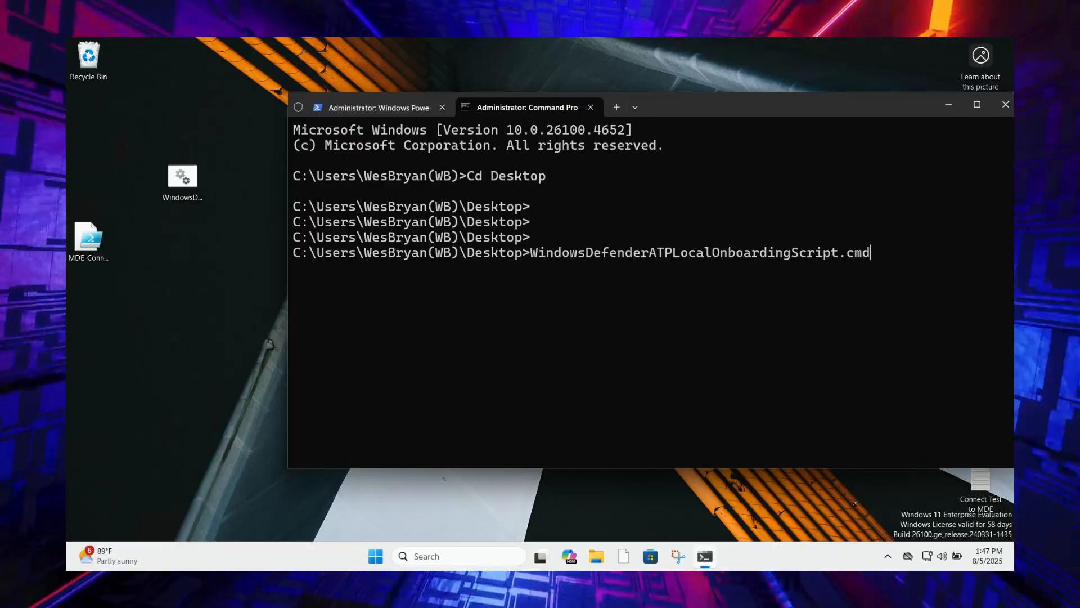
key("Return")
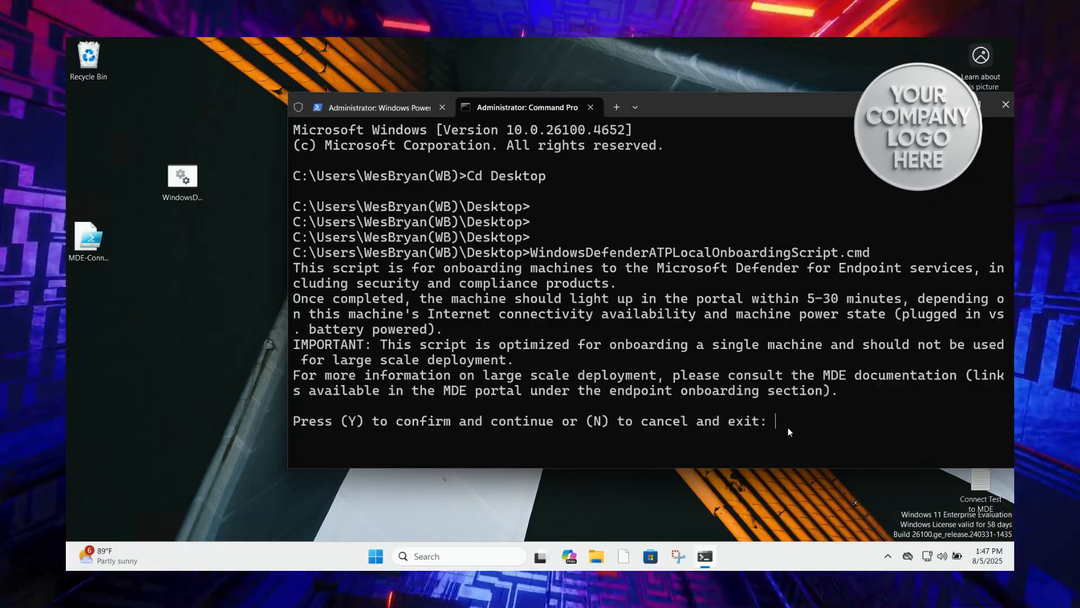
type("Y")
key("Return")
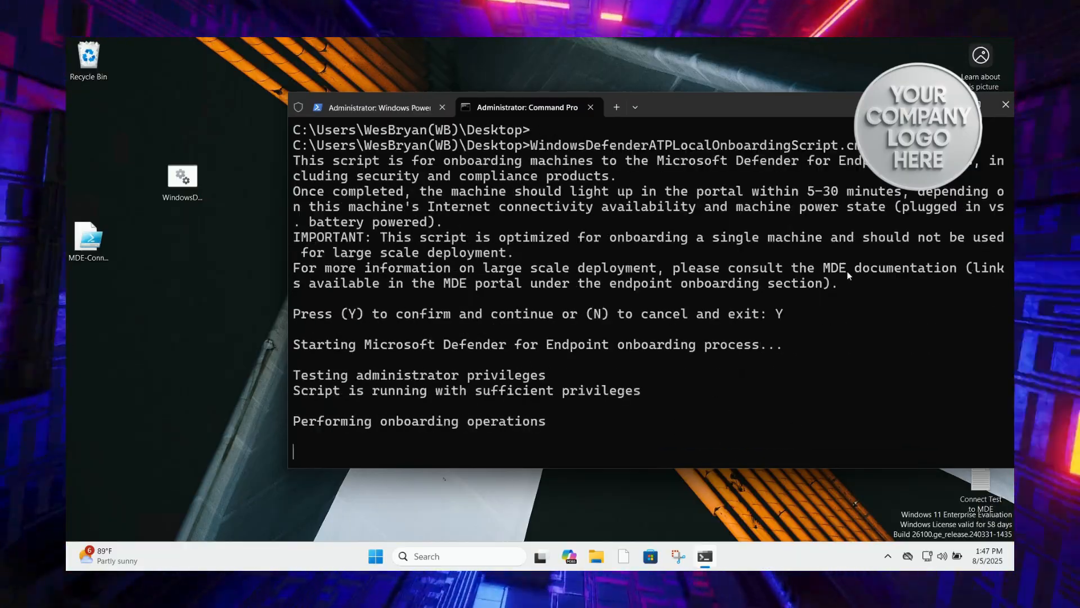
left_click_drag(851, 93, 733, 58)
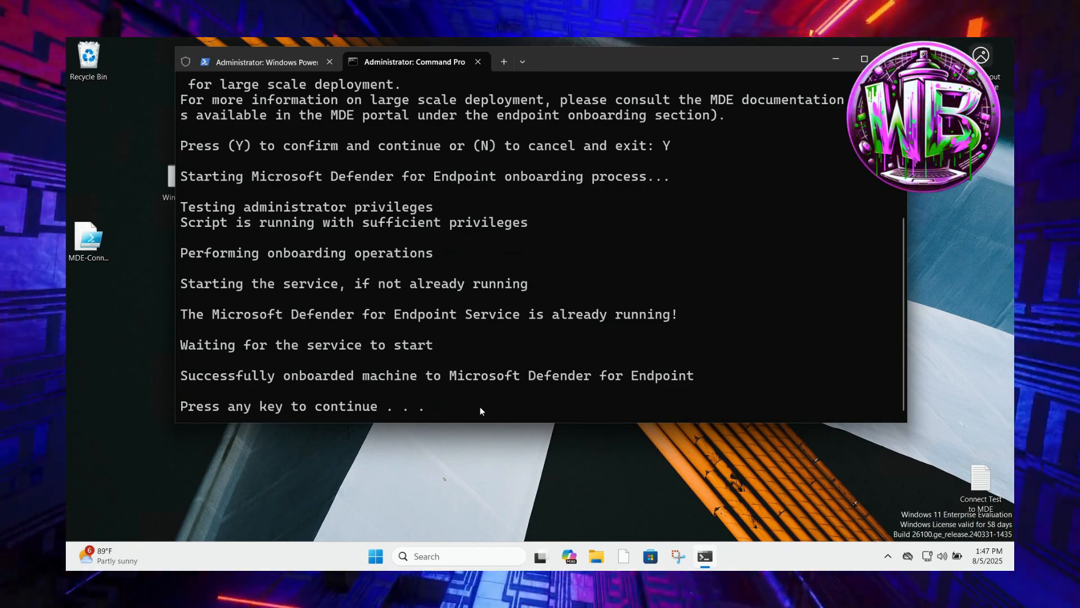
key("Return")
key("Return")
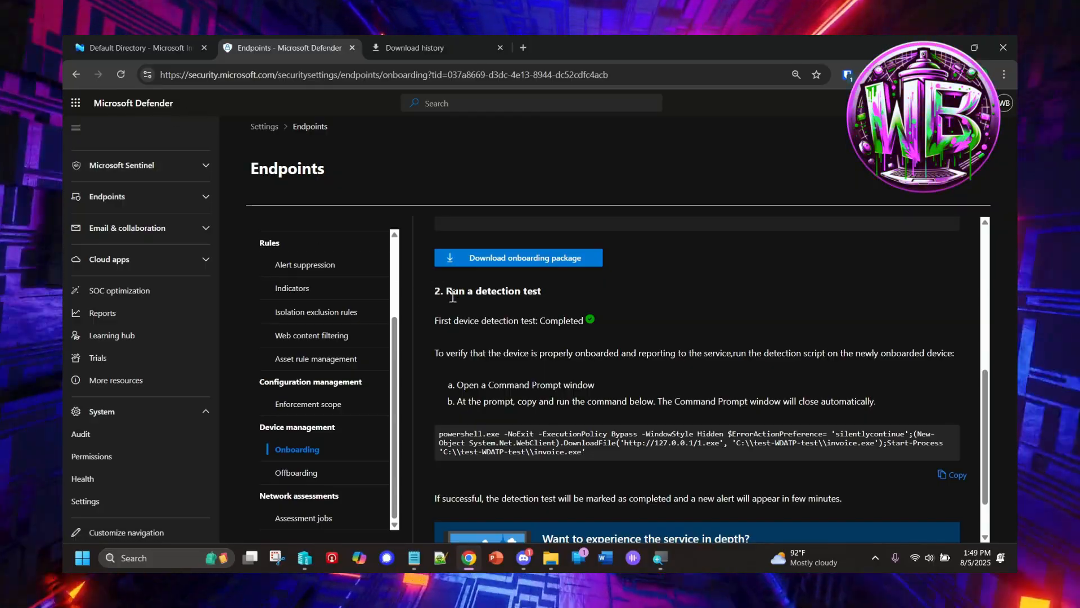
Step: Review the Onboard a device and Run a detection test sections on the Defender portal's Endpoints onboarding page, highlighting the detection test heading
scroll(453, 296, "up", 5)
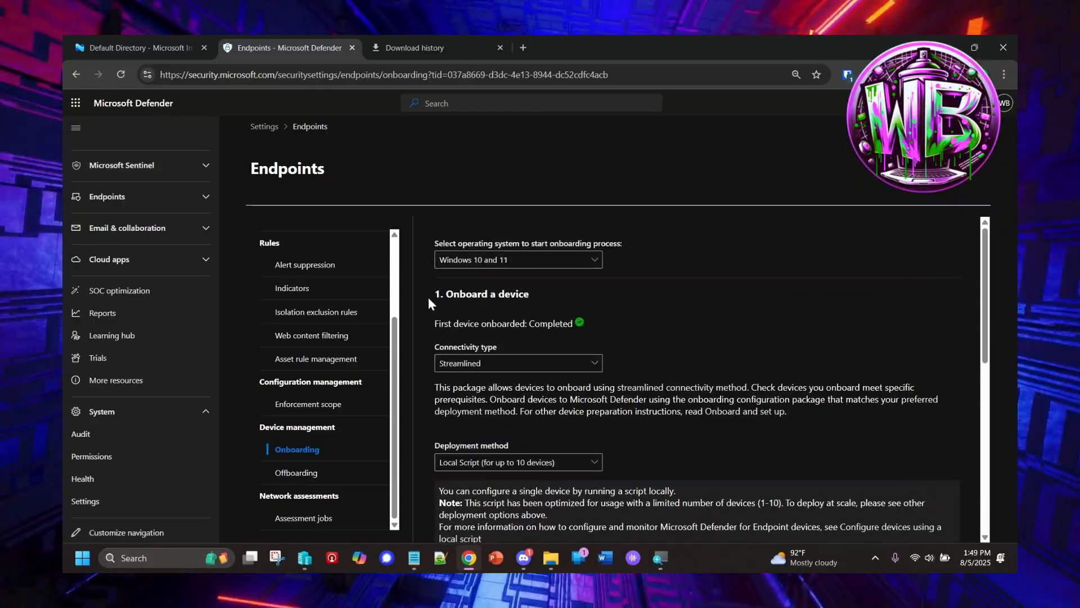
left_click_drag(430, 297, 571, 288)
scroll(562, 303, "down", 5)
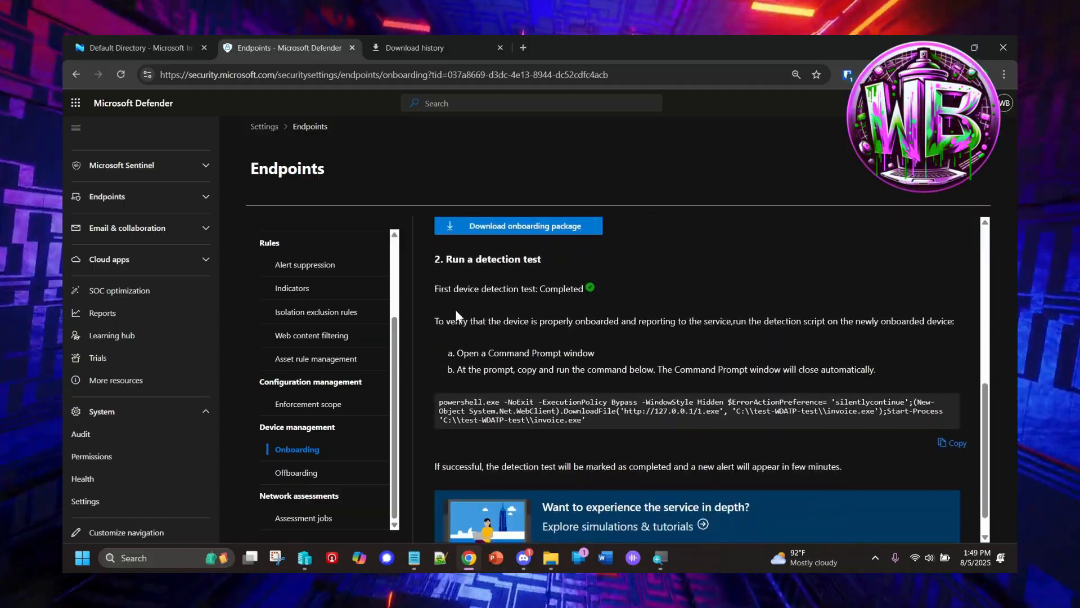
left_click_drag(433, 269, 505, 267)
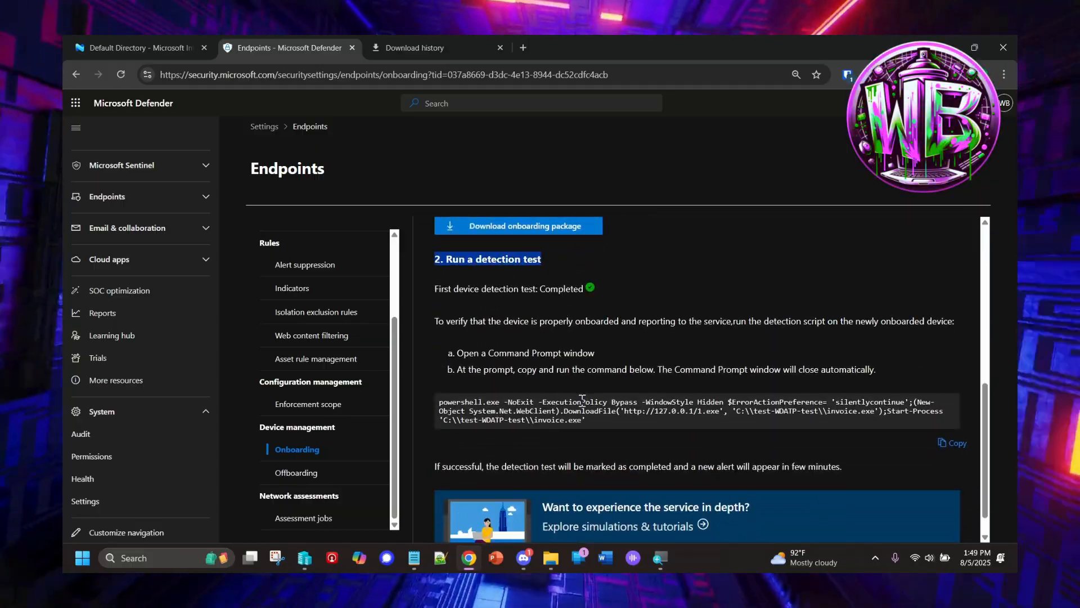
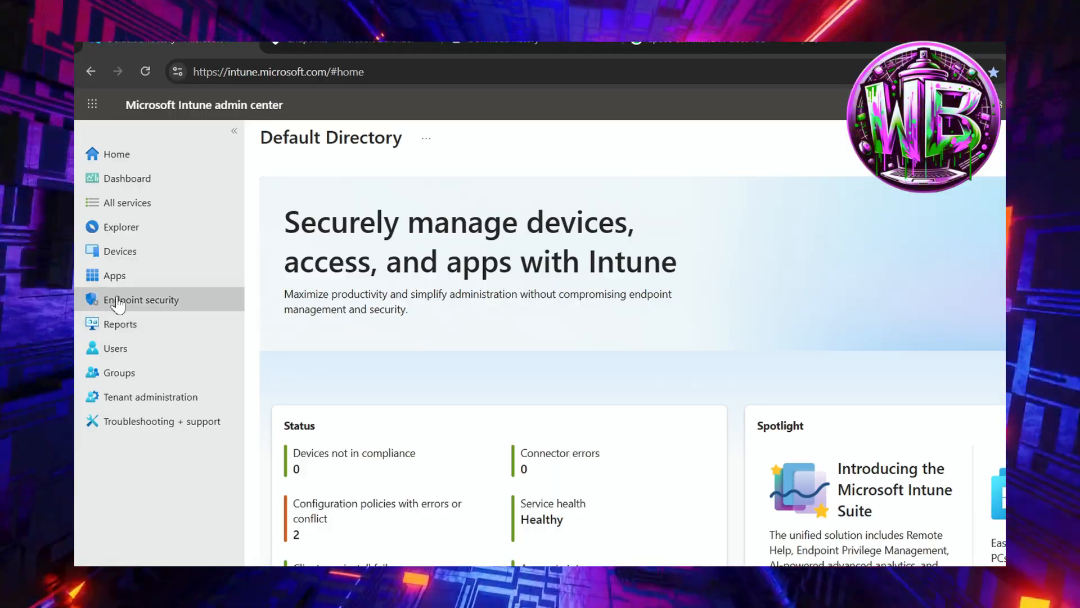
Step: In the Microsoft Intune admin center, open the Endpoint detection and response page under Endpoint security
left_click(118, 304)
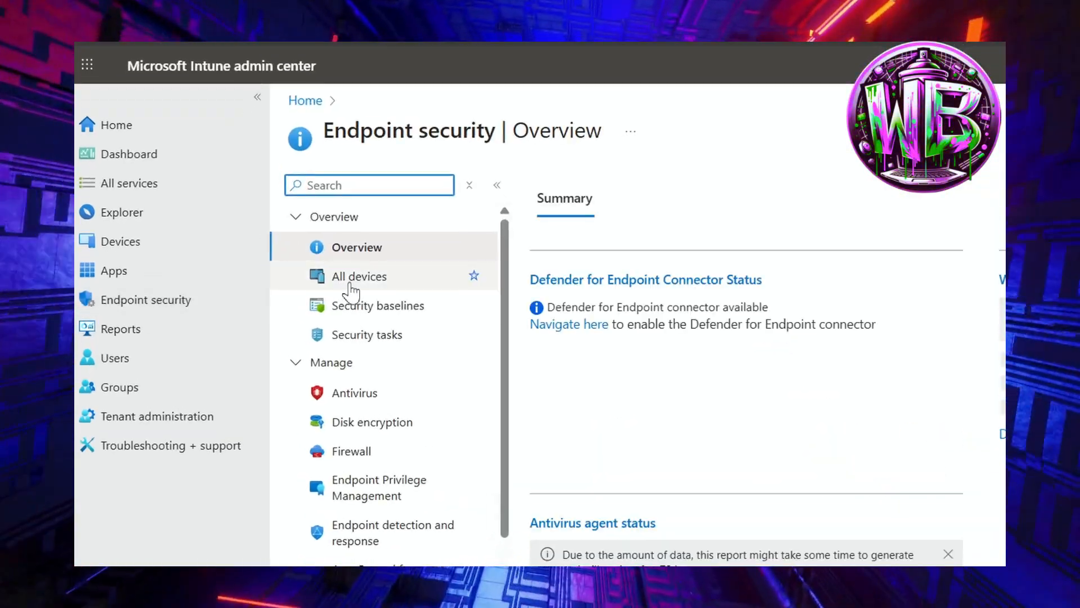
scroll(473, 398, "down", 2)
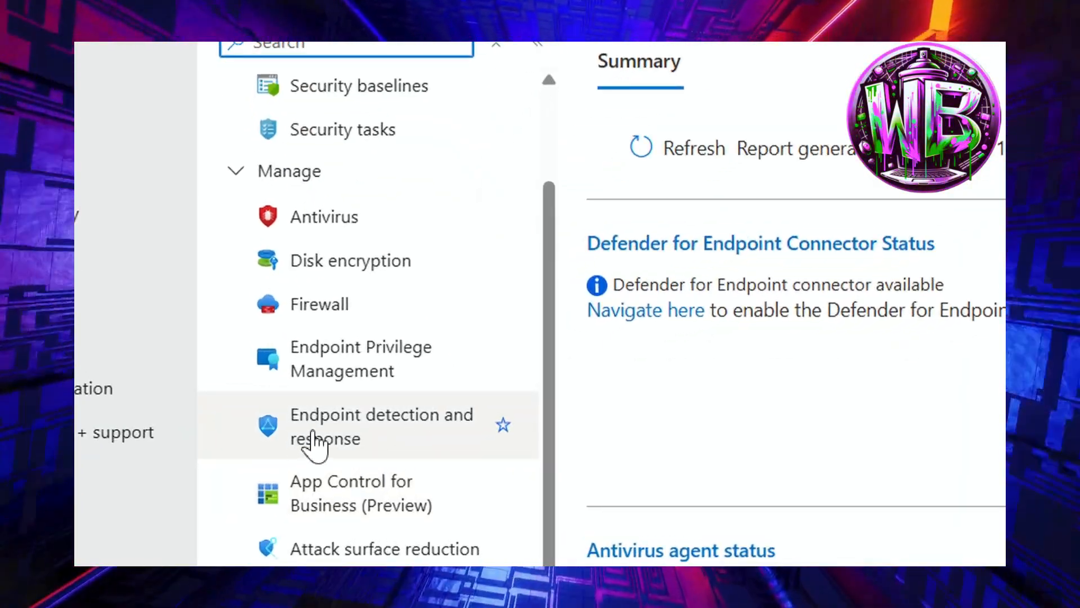
left_click(317, 442)
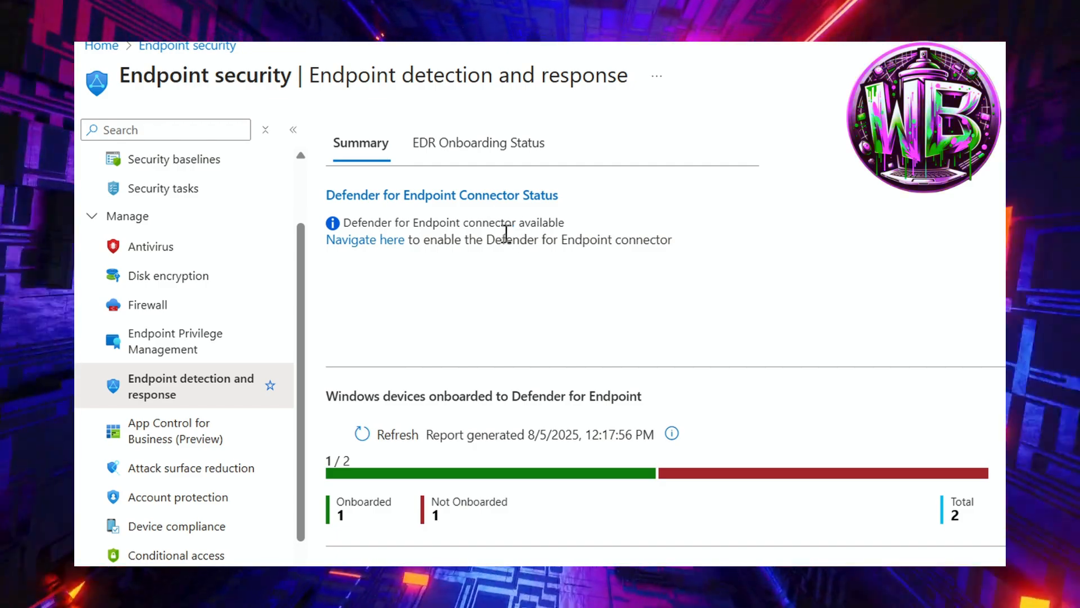
Step: Examine the summary of Windows devices onboarded to Defender for Endpoint and open the EDR Onboarding Status view
scroll(666, 559, "down", 1)
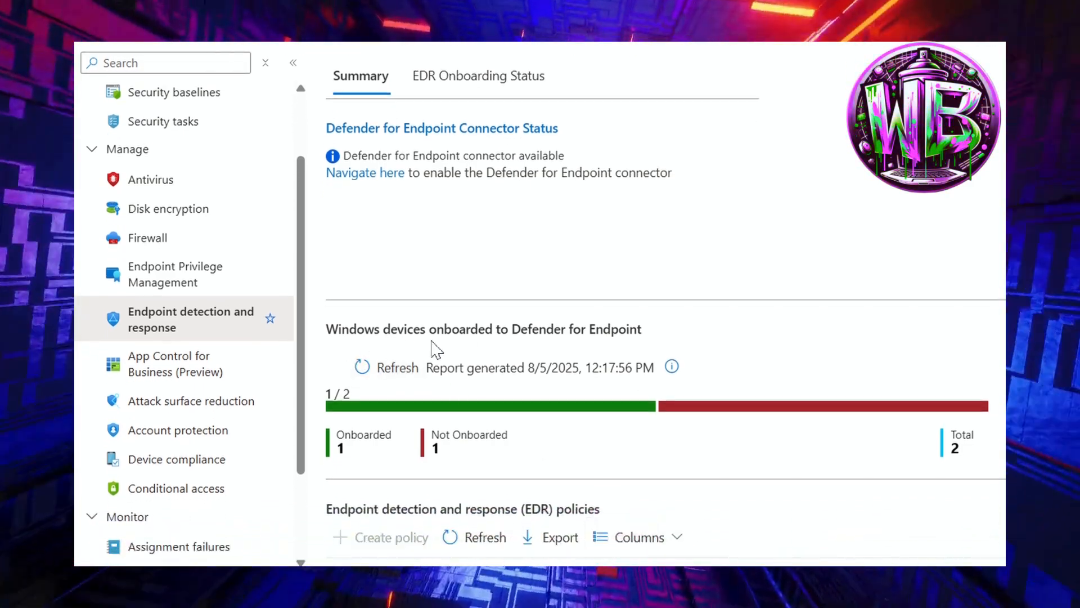
scroll(867, 386, "right", 3)
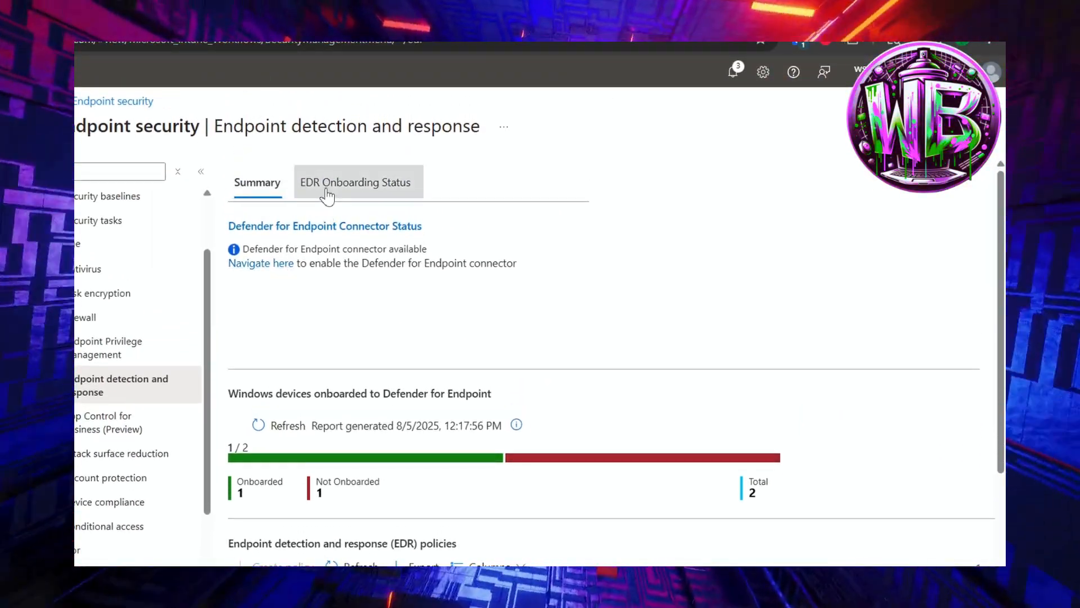
left_click(360, 191)
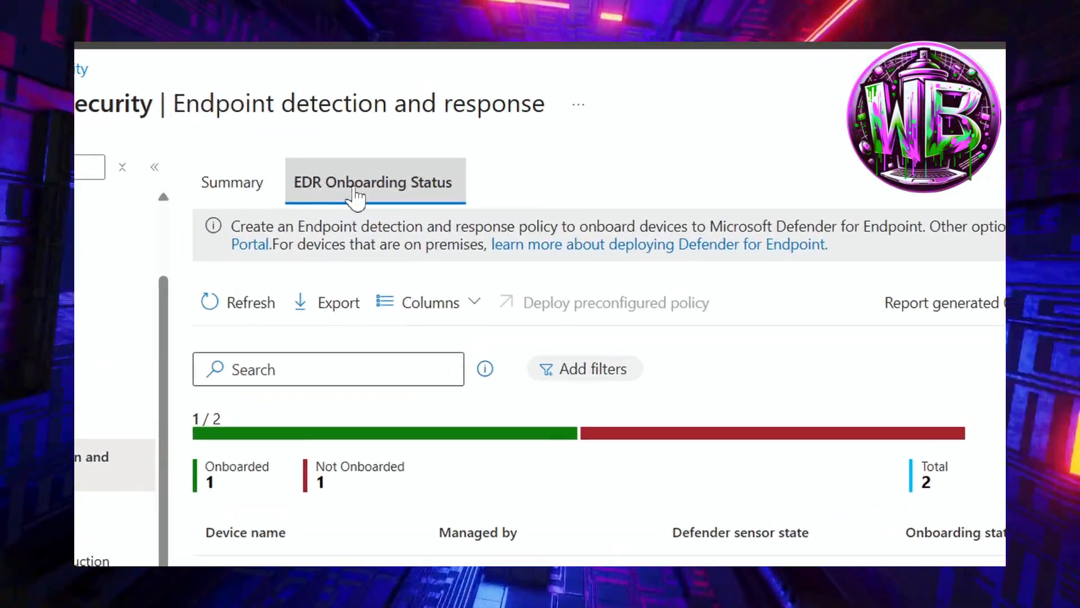